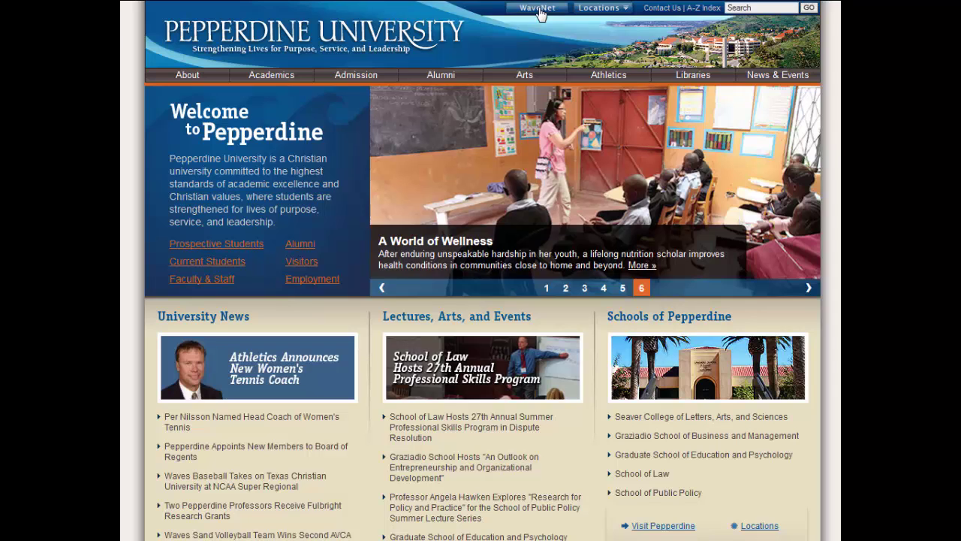
# - Open the WaveNet portal from the Pepperdine home page and log in with the account username and password
pyautogui.click(538, 9)
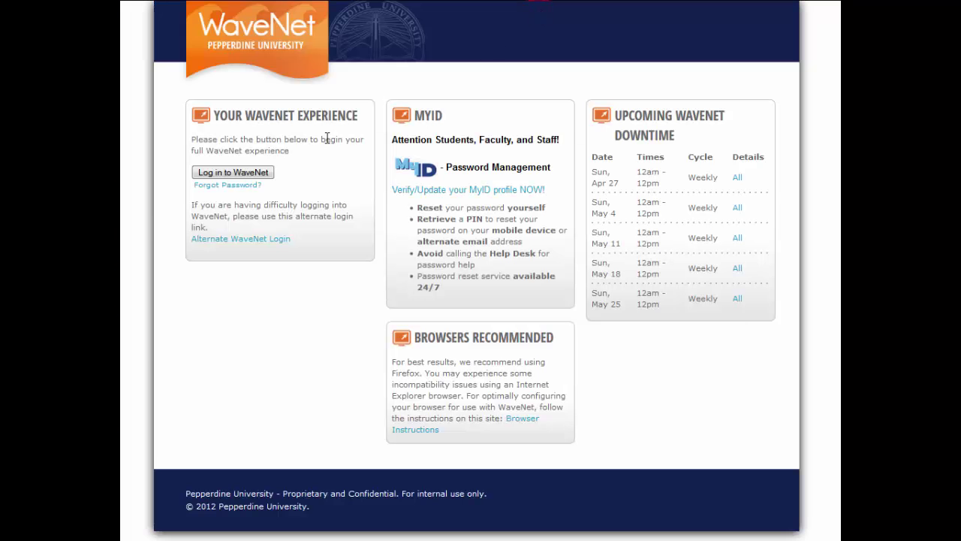
pyautogui.click(261, 174)
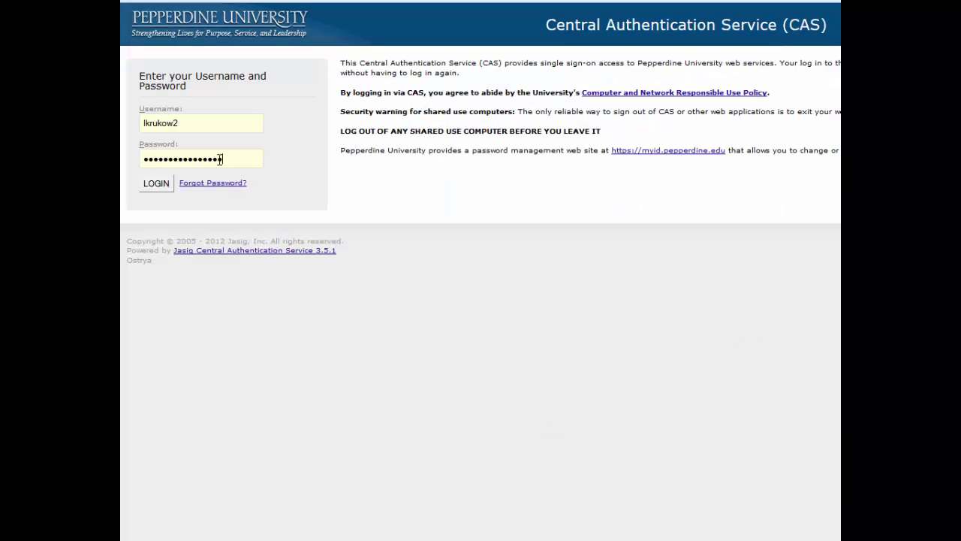
pyautogui.press('Return')
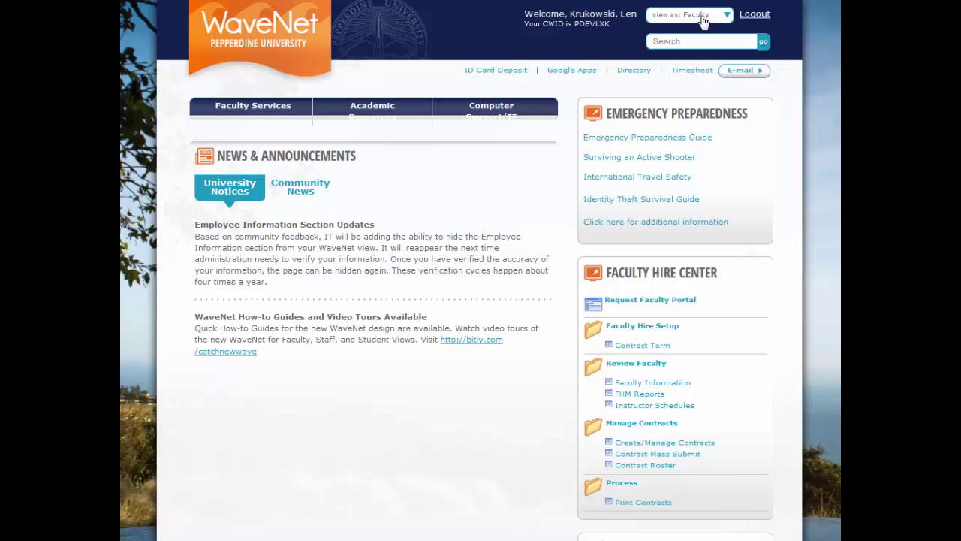
# - Show the portal as Staff and open the RSP Letter of Intent form from the staff resources
pyautogui.click(398, 114)
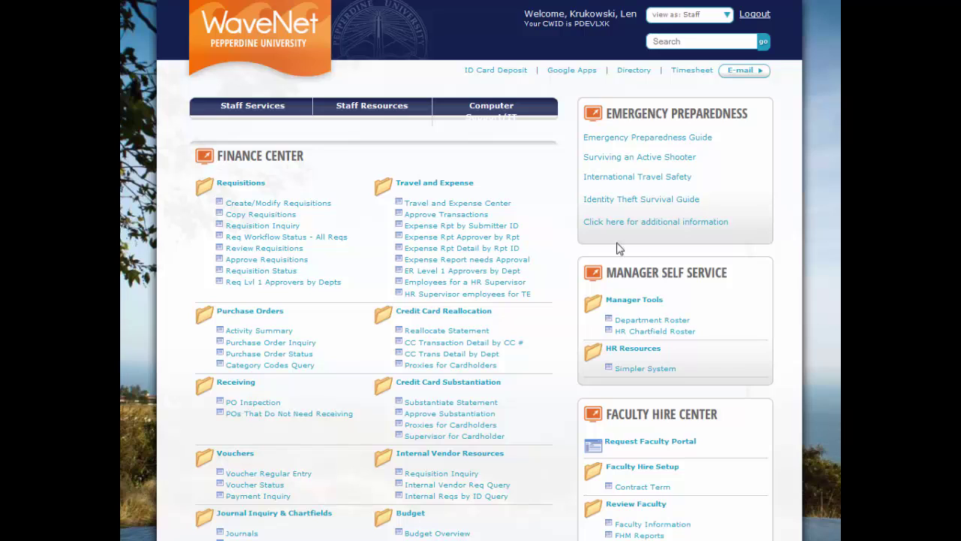
pyautogui.click(365, 111)
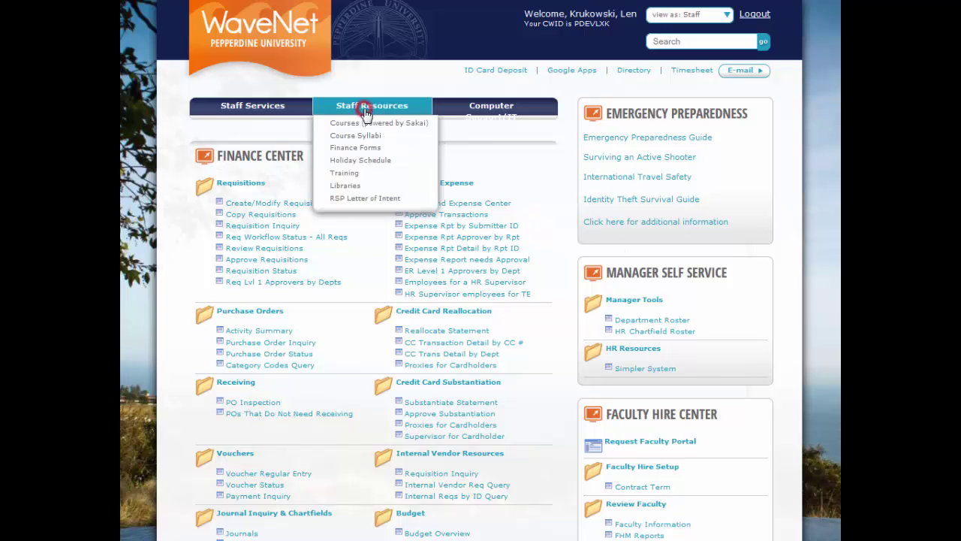
pyautogui.click(359, 198)
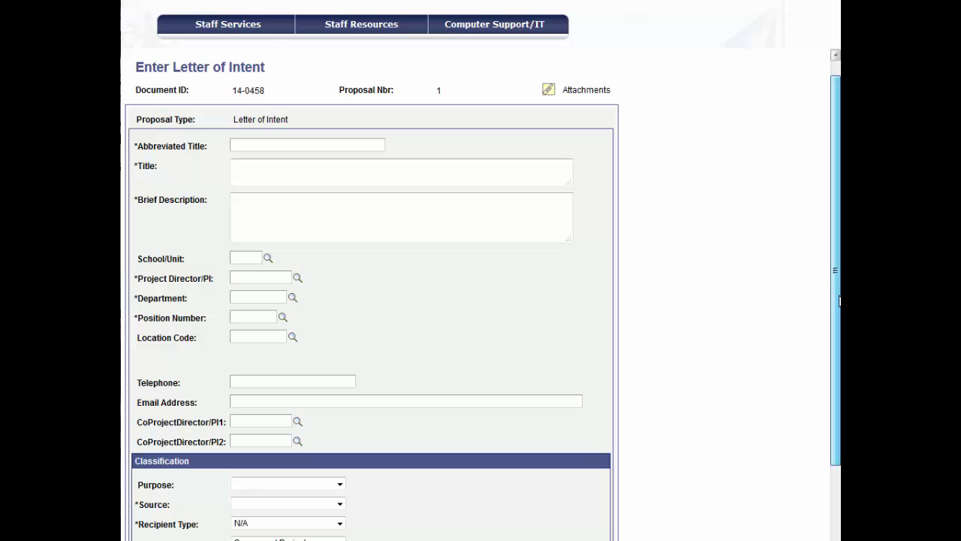
# - Dismiss the empty required field message and set the School/Unit to UNI, University
pyautogui.scroll(-1, 839, 301)
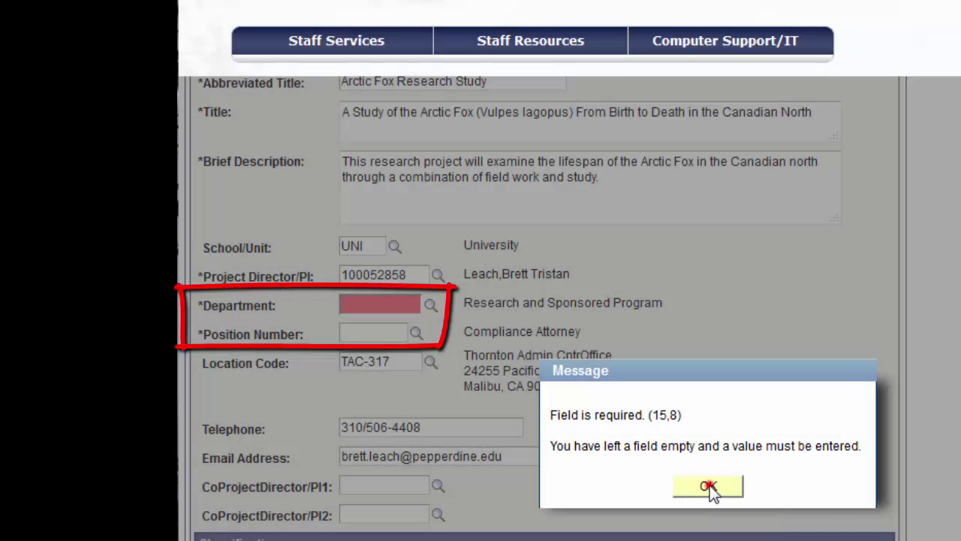
pyautogui.click(710, 486)
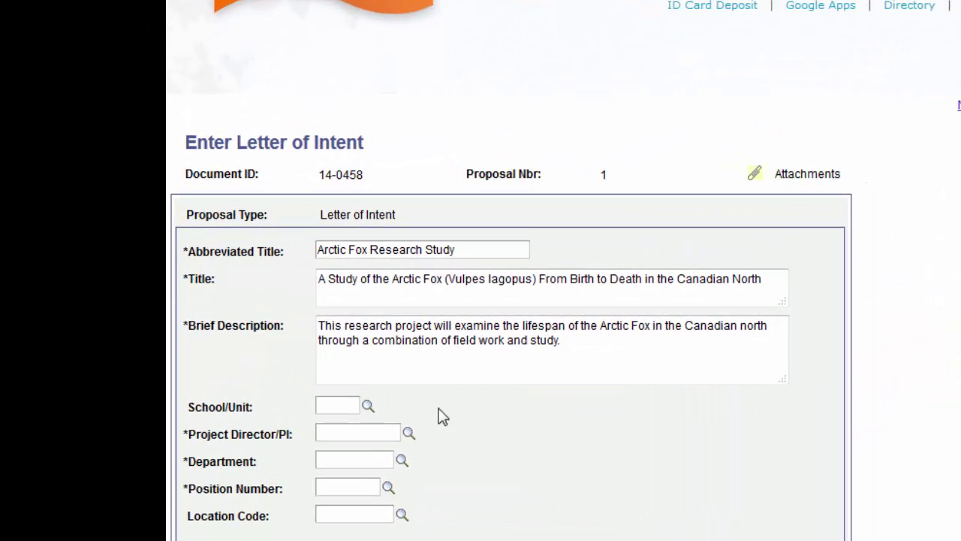
pyautogui.click(367, 406)
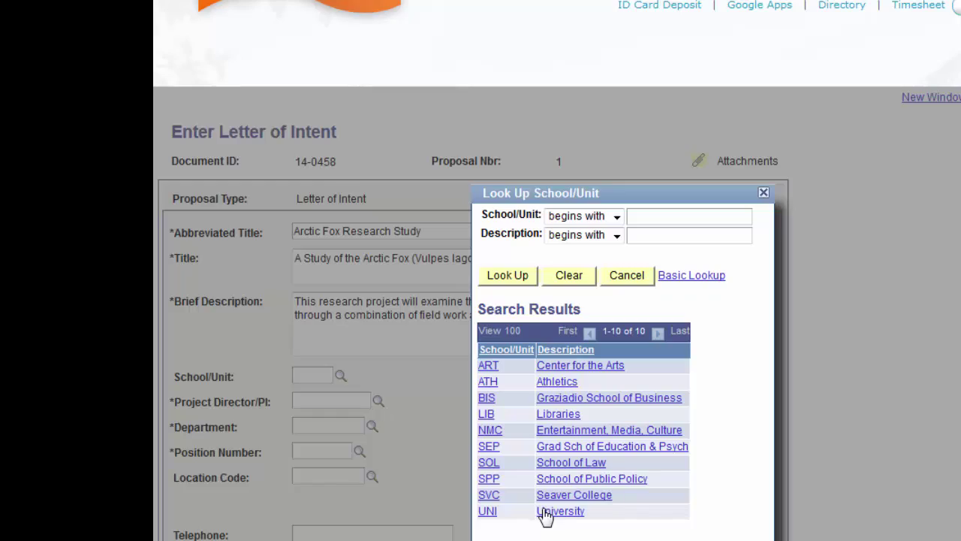
pyautogui.click(559, 511)
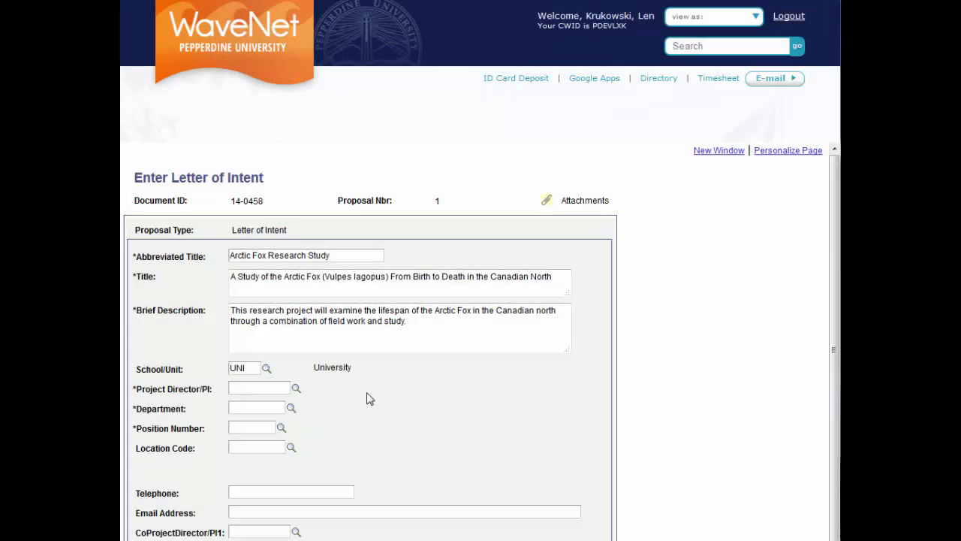
# - Look up the Project Director/PI by names containing the director's first name and select the matching employee
pyautogui.click(296, 388)
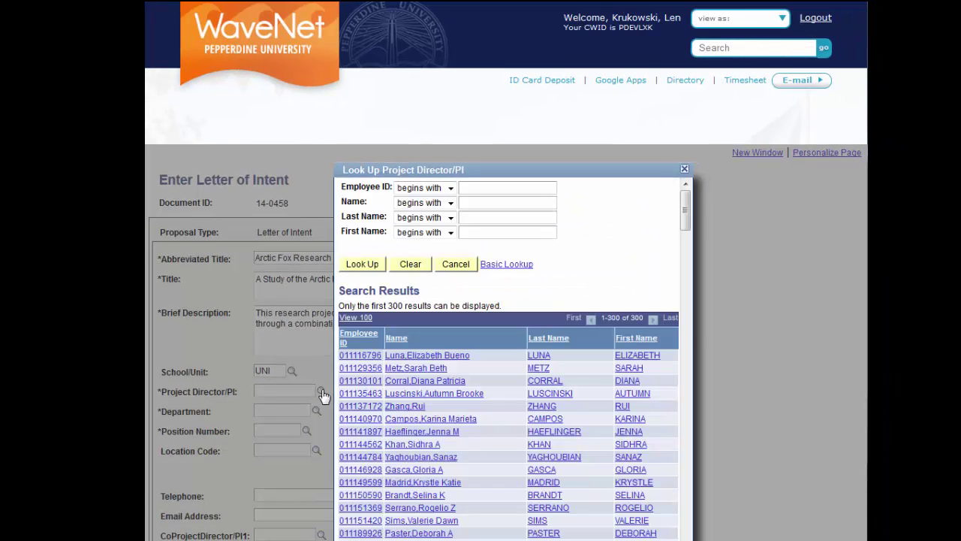
pyautogui.click(451, 203)
pyautogui.click(421, 223)
pyautogui.click(470, 203)
pyautogui.write('Brett')
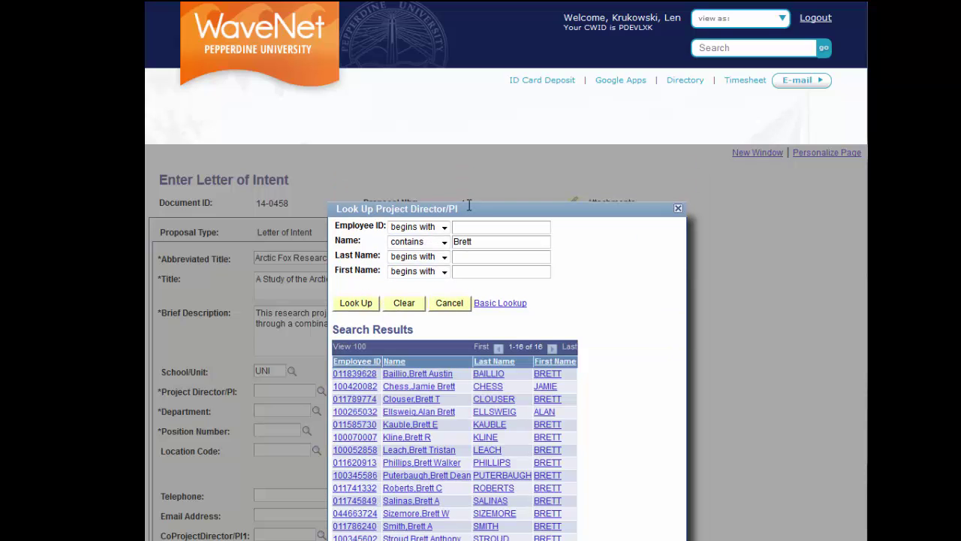
pyautogui.click(487, 451)
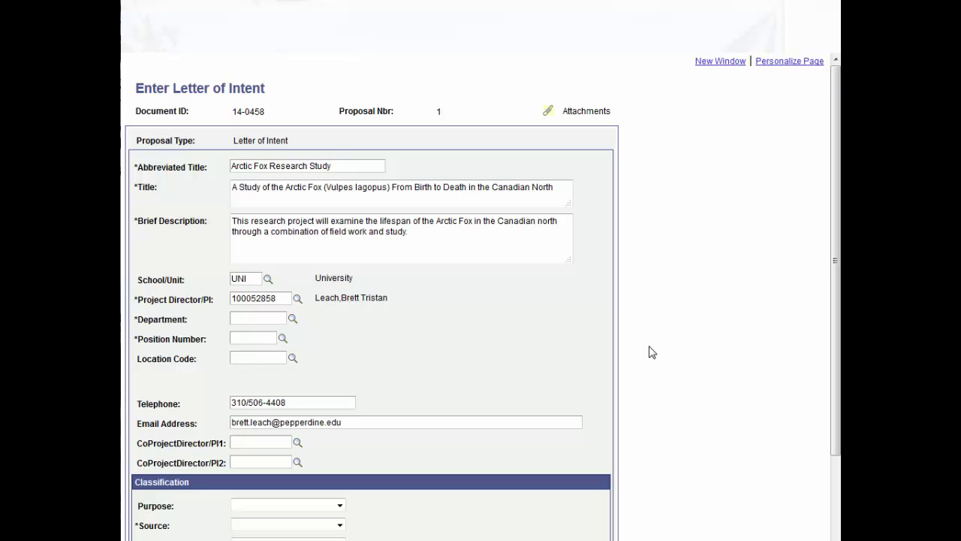
# - Set the Department to 10015, Research and Sponsored Program, and choose the Compliance Attorney position for the project director
pyautogui.click(293, 320)
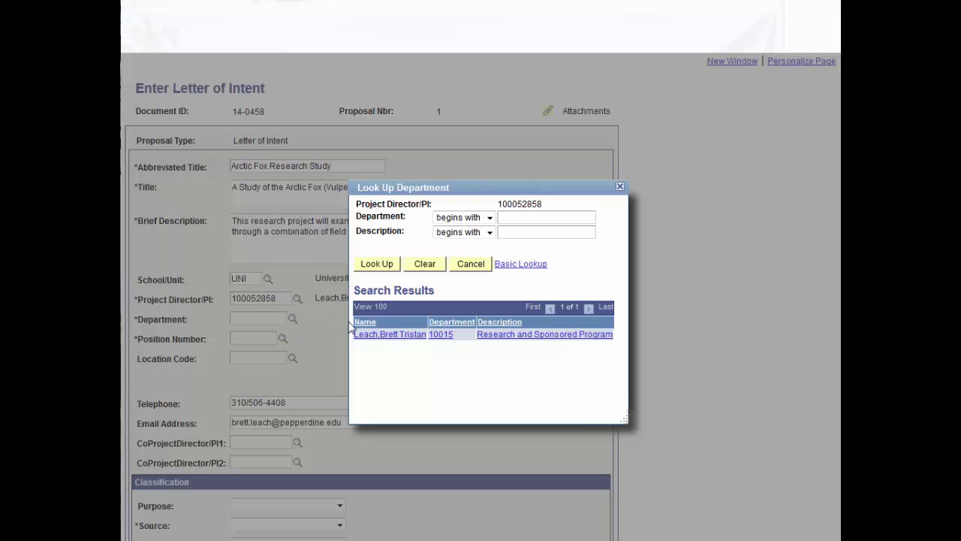
pyautogui.click(536, 335)
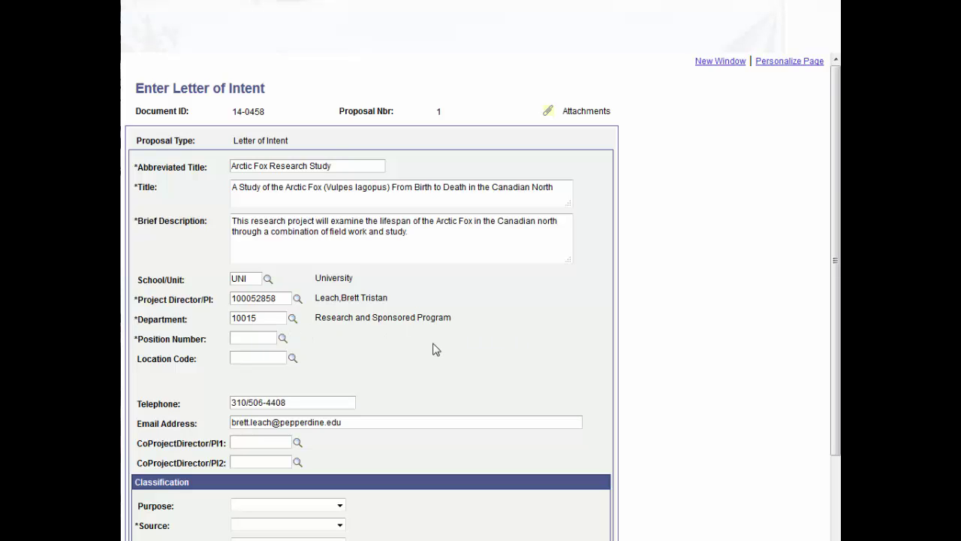
pyautogui.click(283, 342)
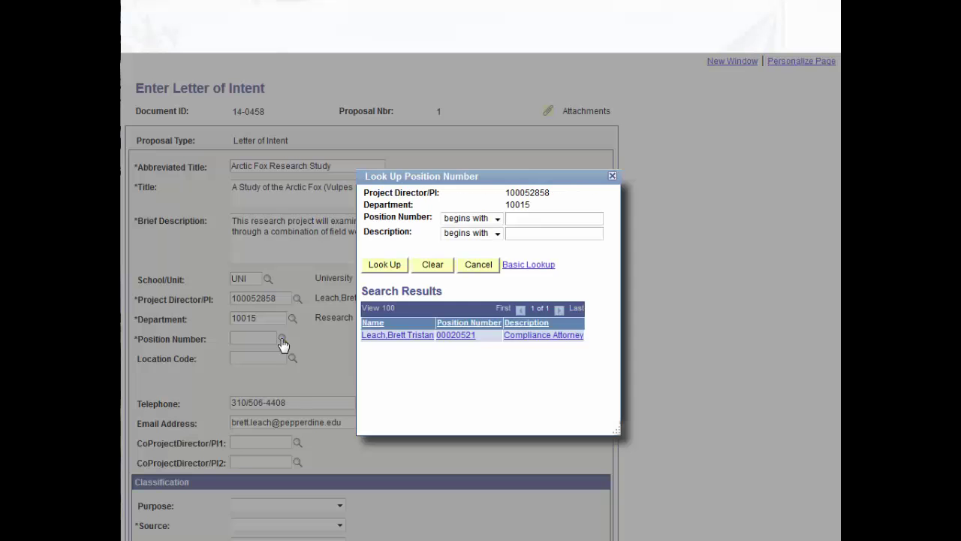
pyautogui.click(455, 337)
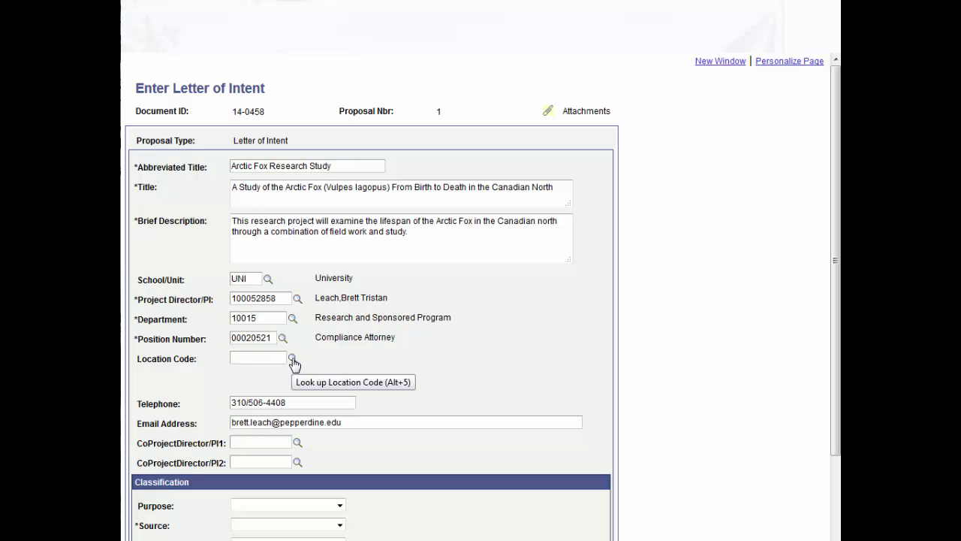
# - Look up location codes beginning with TAC and set the Location Code to TAC-317
pyautogui.click(293, 363)
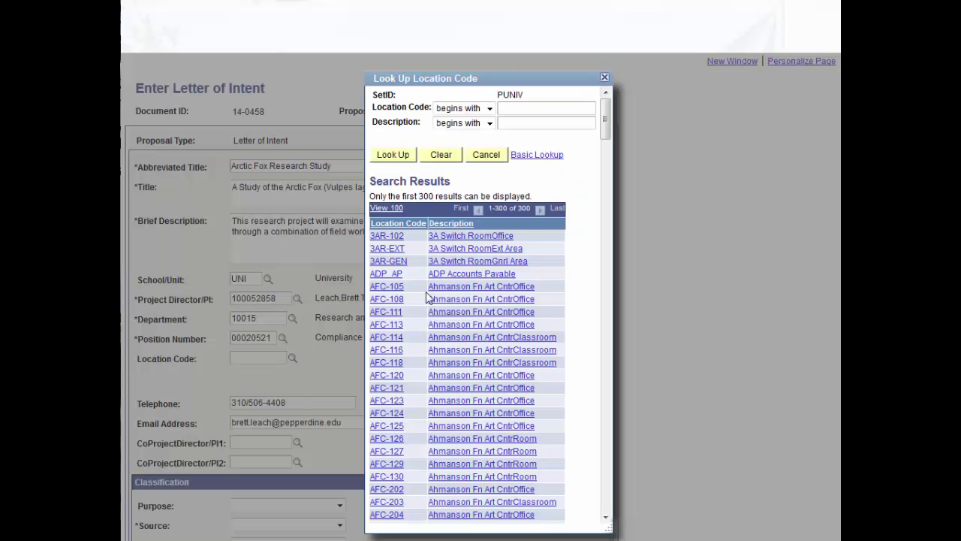
pyautogui.click(526, 109)
pyautogui.write('TAC')
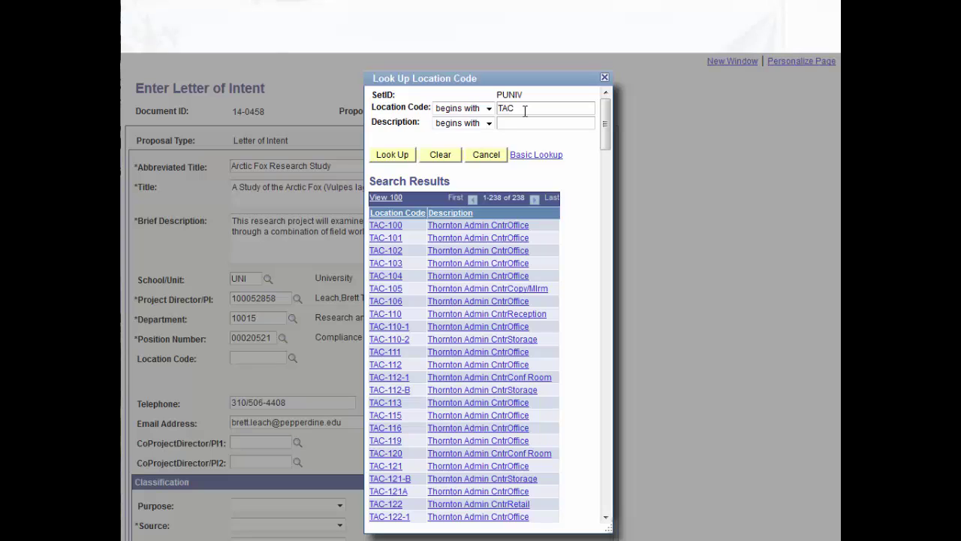
pyautogui.scroll(-15, 390, 297)
pyautogui.click(448, 293)
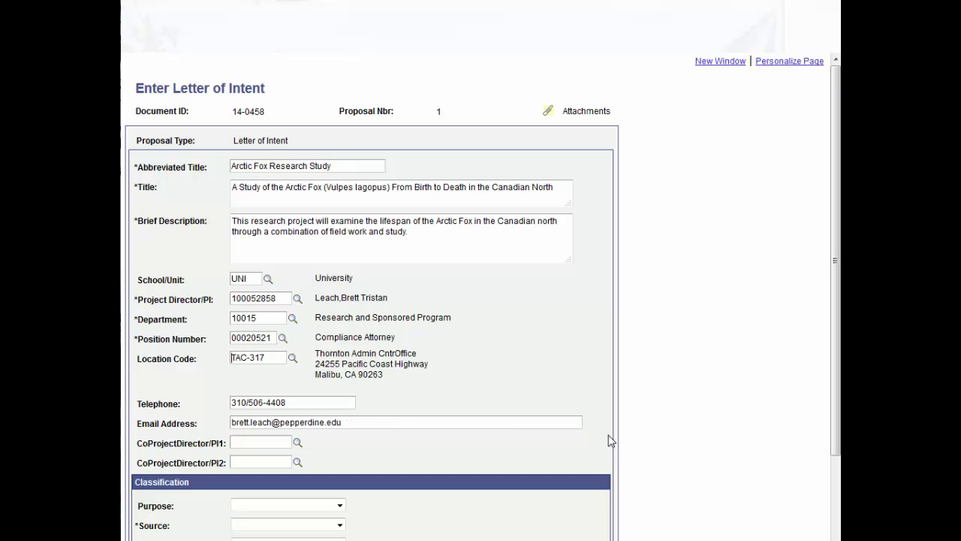
# - Classify the proposal with Research as its Purpose and Federal as its Source
pyautogui.scroll(-3, 837, 532)
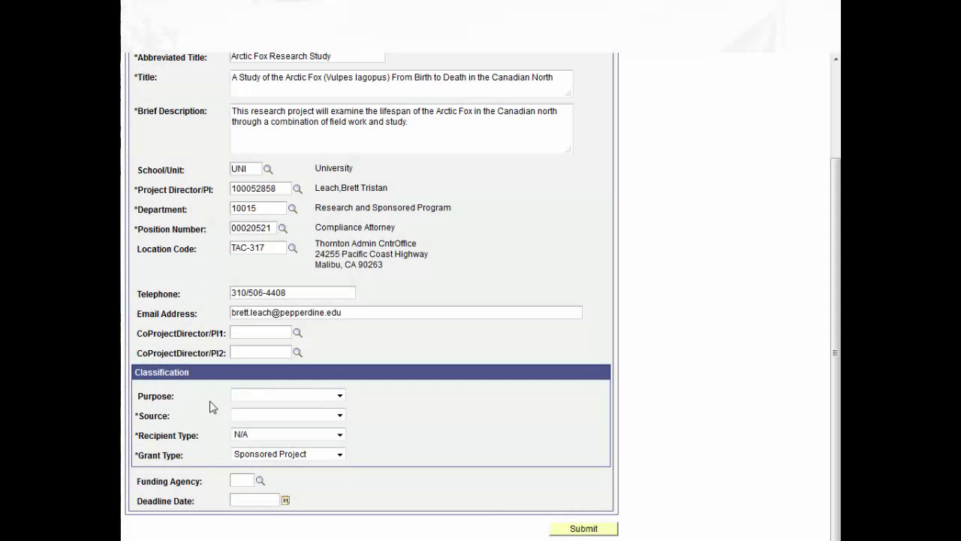
pyautogui.click(340, 396)
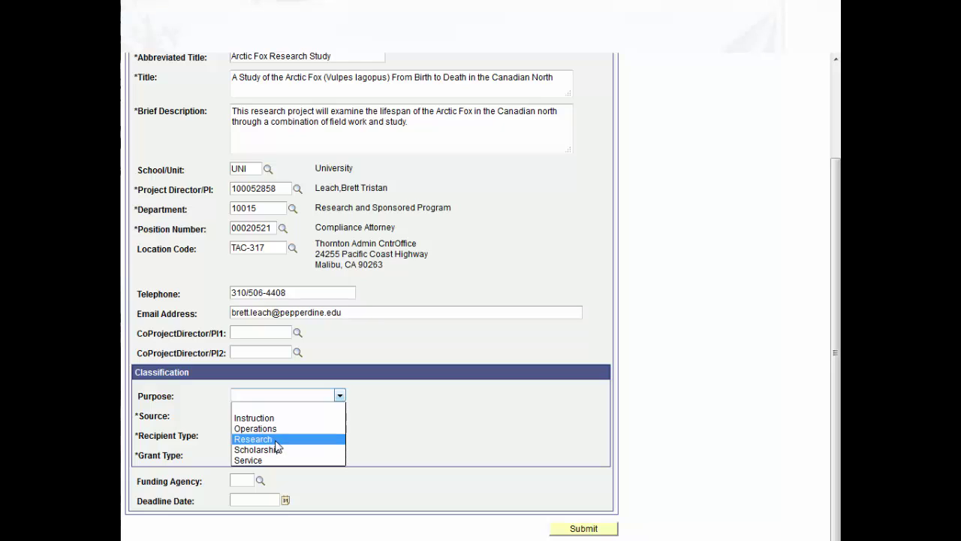
pyautogui.click(275, 440)
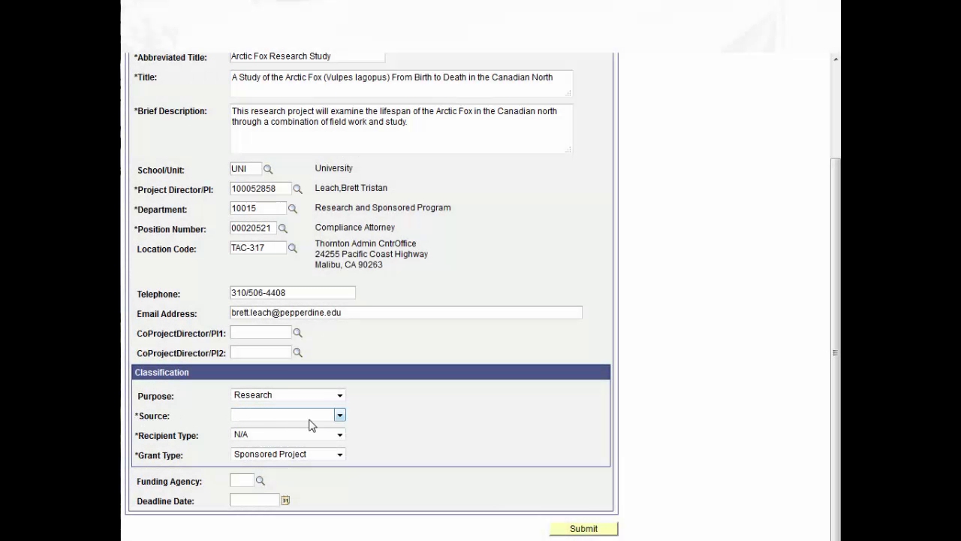
pyautogui.click(340, 416)
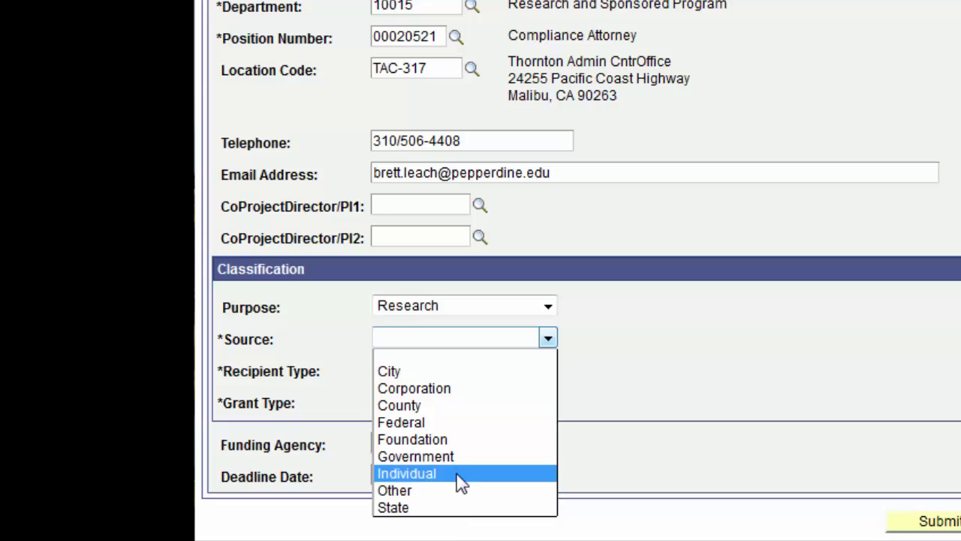
pyautogui.click(457, 429)
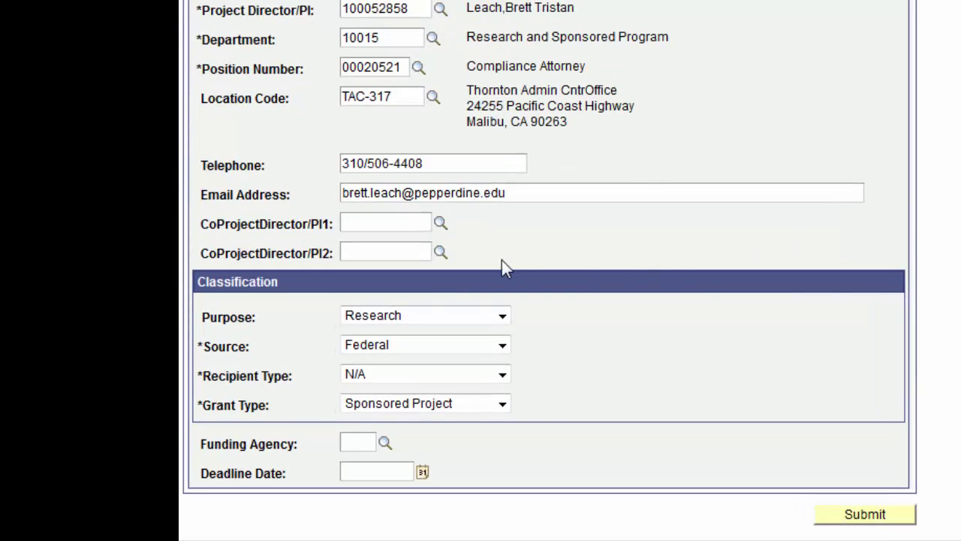
# - Set the Recipient Type to Prime and use Sponsored Project as the Grant Type
pyautogui.click(504, 378)
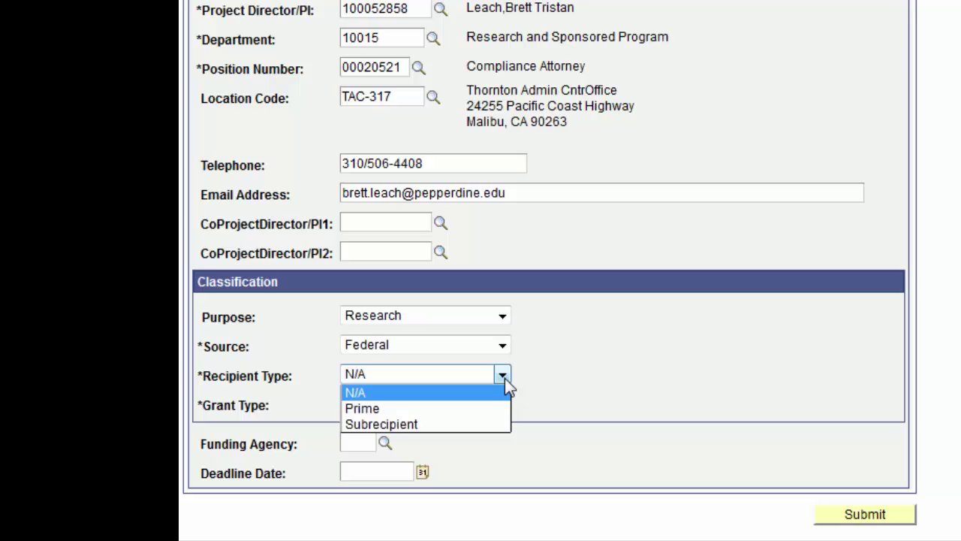
pyautogui.click(467, 414)
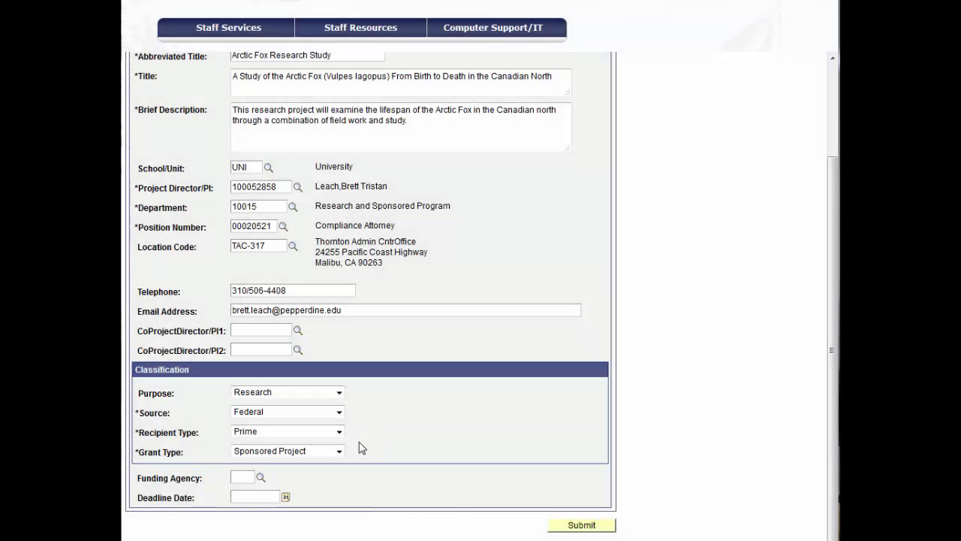
pyautogui.click(340, 450)
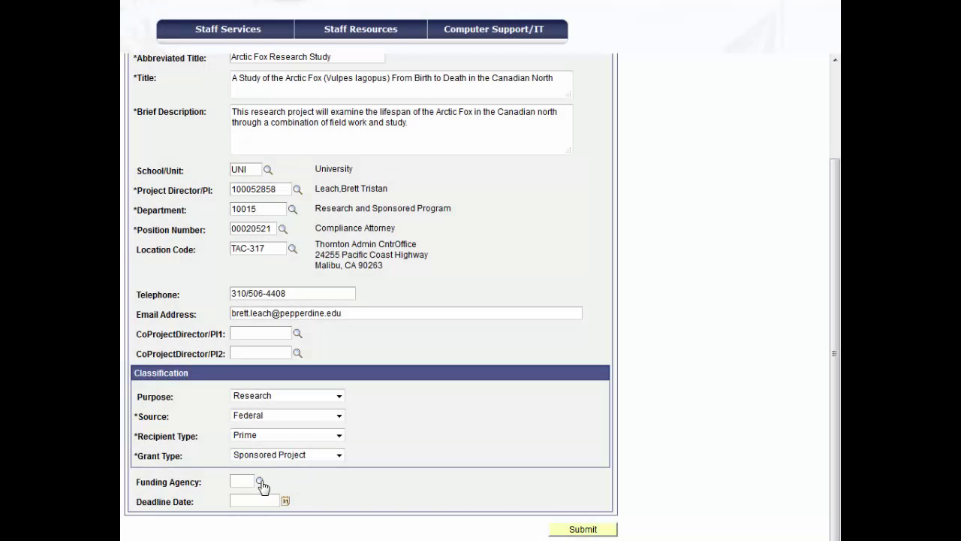
# - Set the Deadline Date to September 12, 2014 using the calendar
pyautogui.click(260, 482)
pyautogui.click(285, 500)
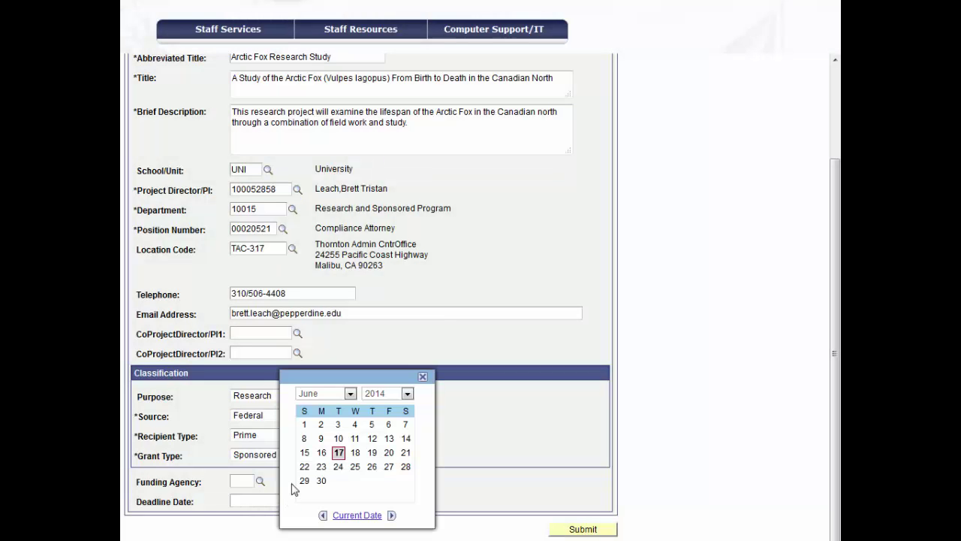
pyautogui.click(351, 393)
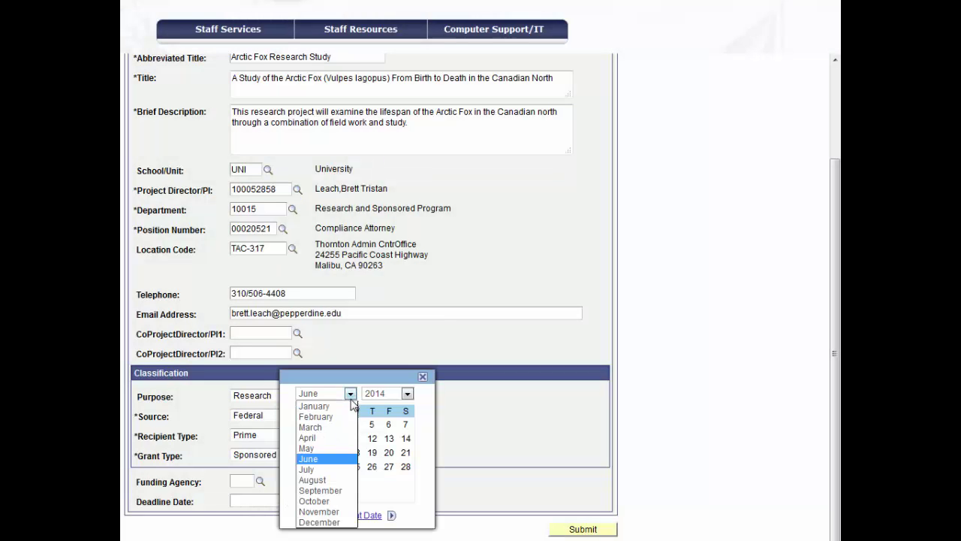
pyautogui.click(324, 490)
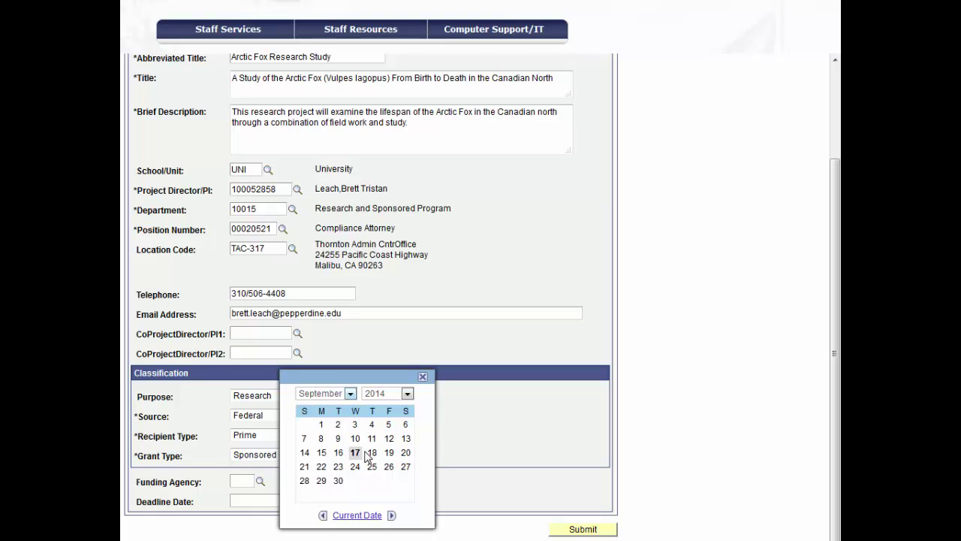
pyautogui.click(389, 439)
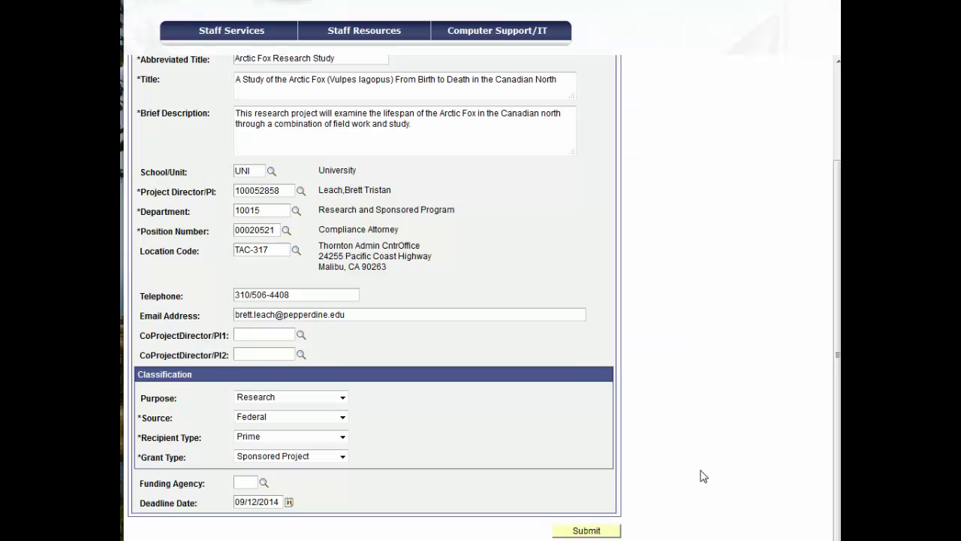
# - Try to submit the letter of intent, cancel submitting without attachments, and return to the form's Attachments option
pyautogui.click(589, 531)
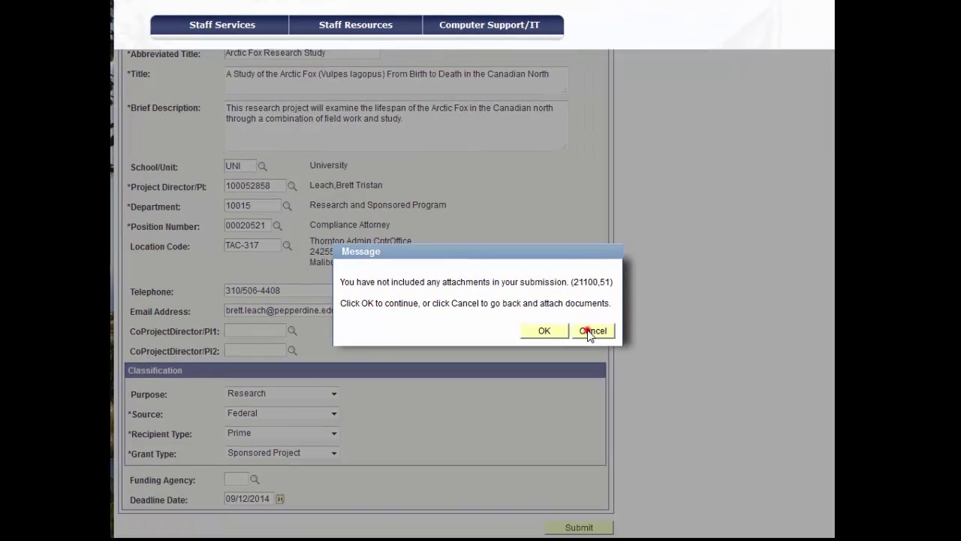
pyautogui.click(832, 467)
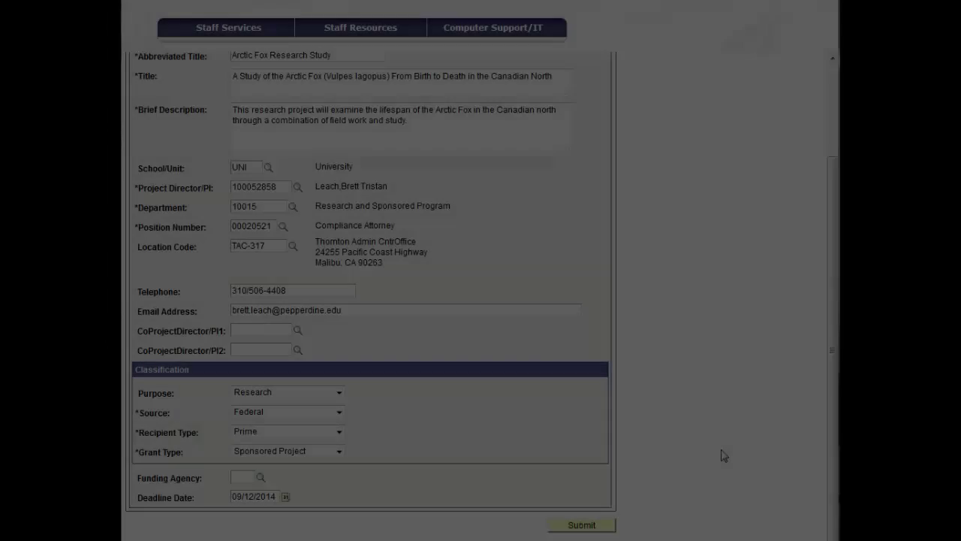
pyautogui.scroll(3, 825, 424)
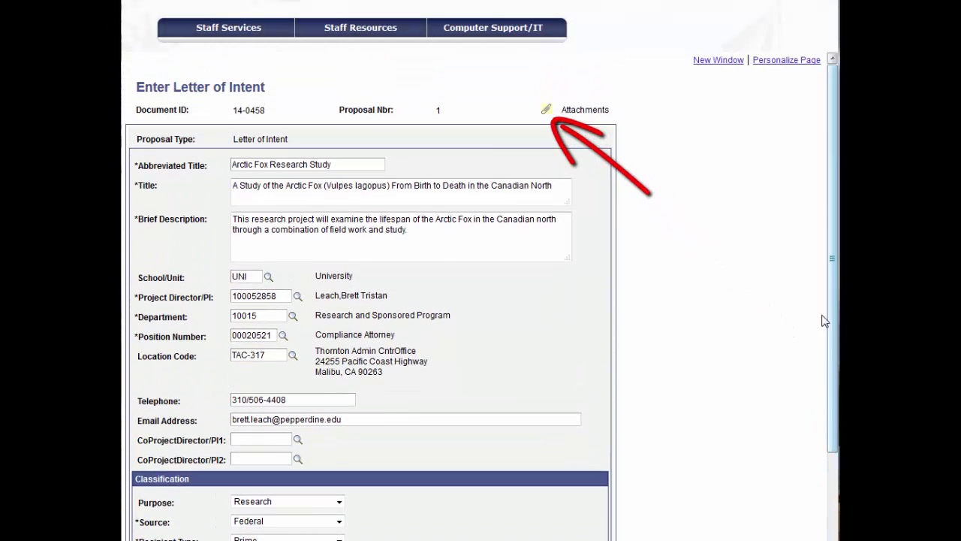
# - Upload Artic Fox Budget - Sample.xlsx from the Arctic Fox Research folder as a proposal attachment and describe it as Budget
pyautogui.click(546, 110)
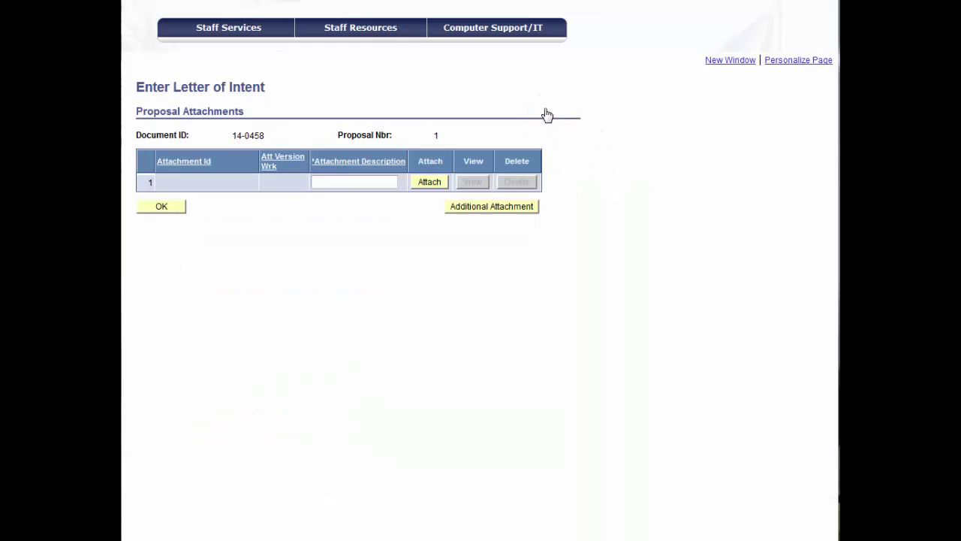
pyautogui.click(430, 183)
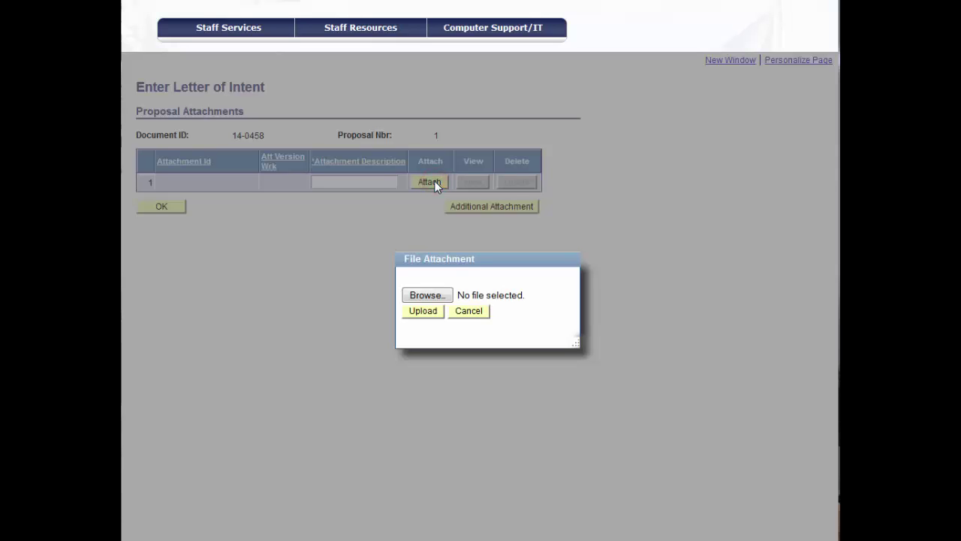
pyautogui.click(438, 296)
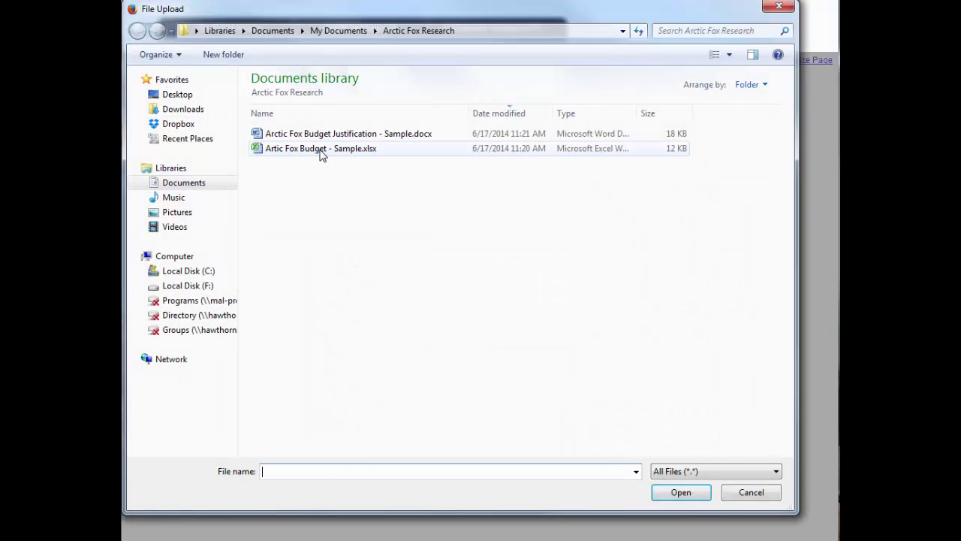
pyautogui.click(320, 150)
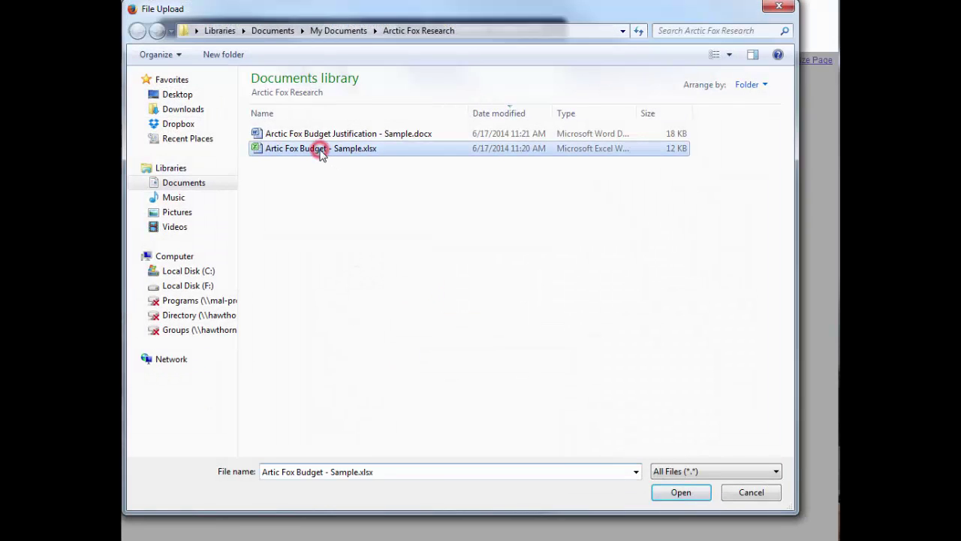
pyautogui.click(681, 492)
pyautogui.click(428, 311)
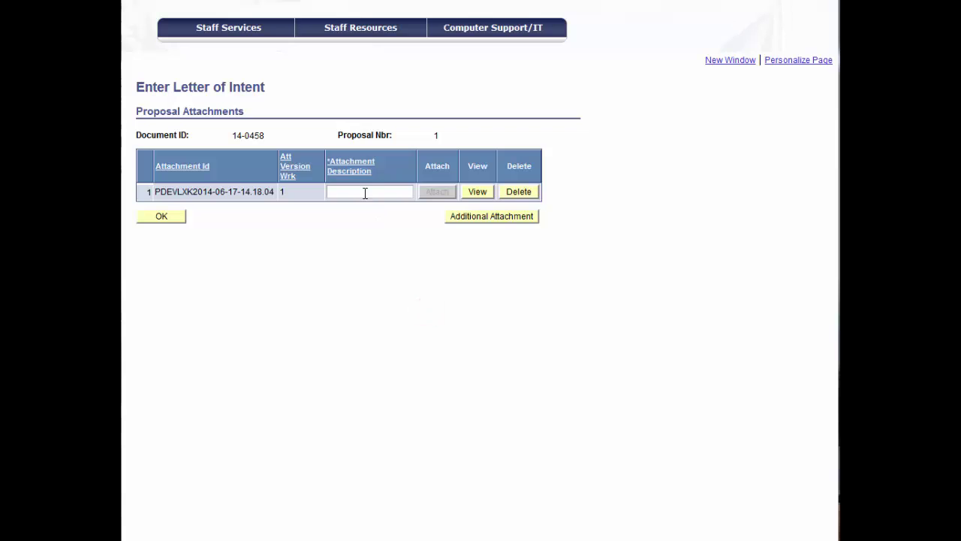
pyautogui.click(365, 192)
pyautogui.write('Budget')
# - Add Arctic Fox Budget Justification - Sample.docx as a second attachment described as Budget Justification, and accept the proposal attachments
pyautogui.click(481, 218)
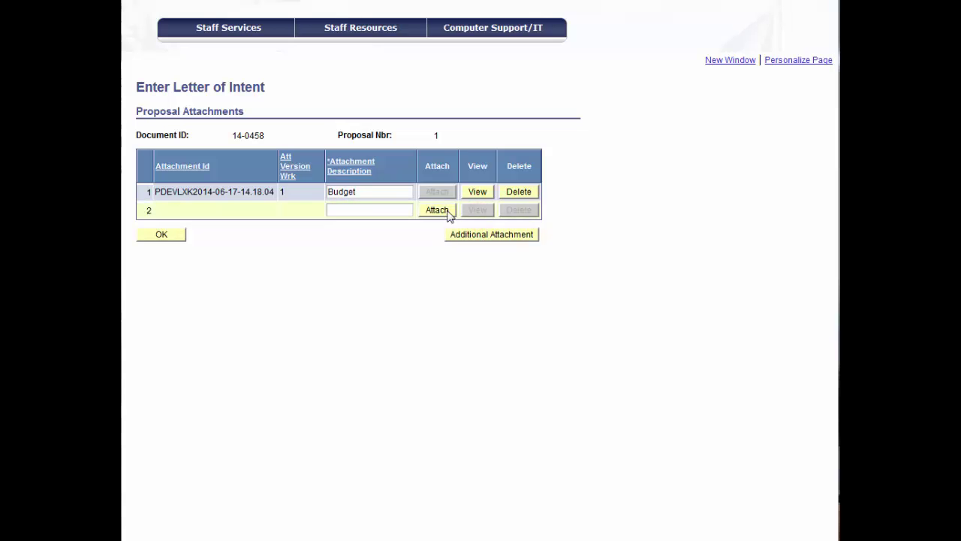
pyautogui.click(434, 210)
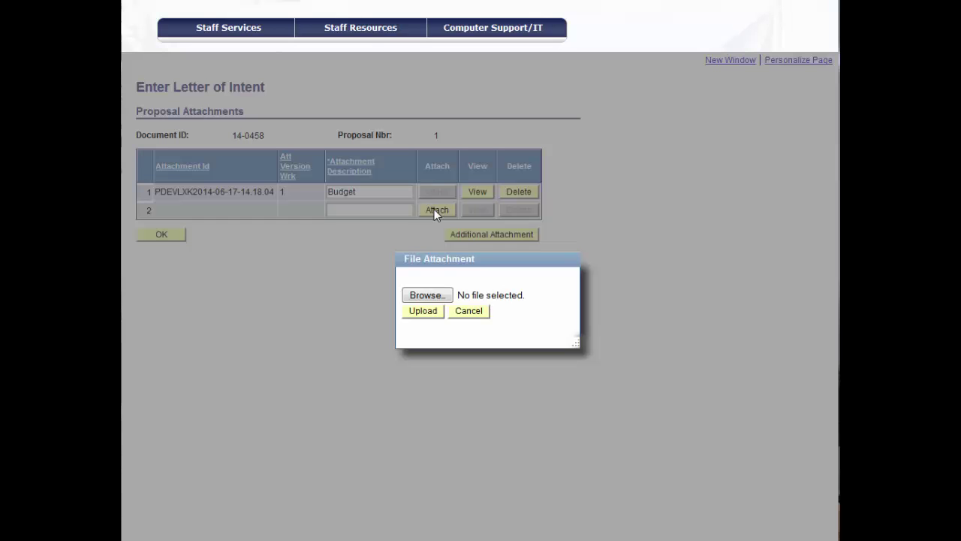
pyautogui.click(436, 295)
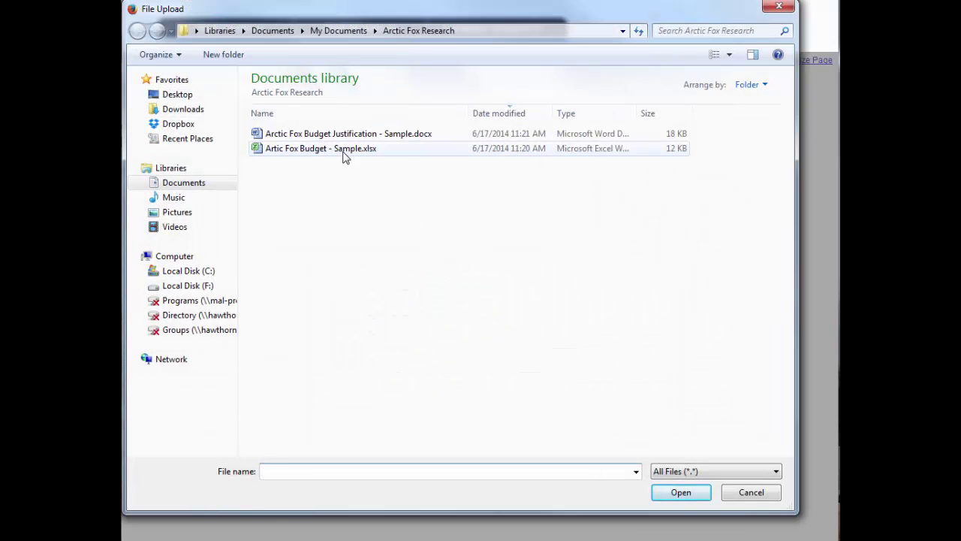
pyautogui.click(314, 136)
pyautogui.click(347, 211)
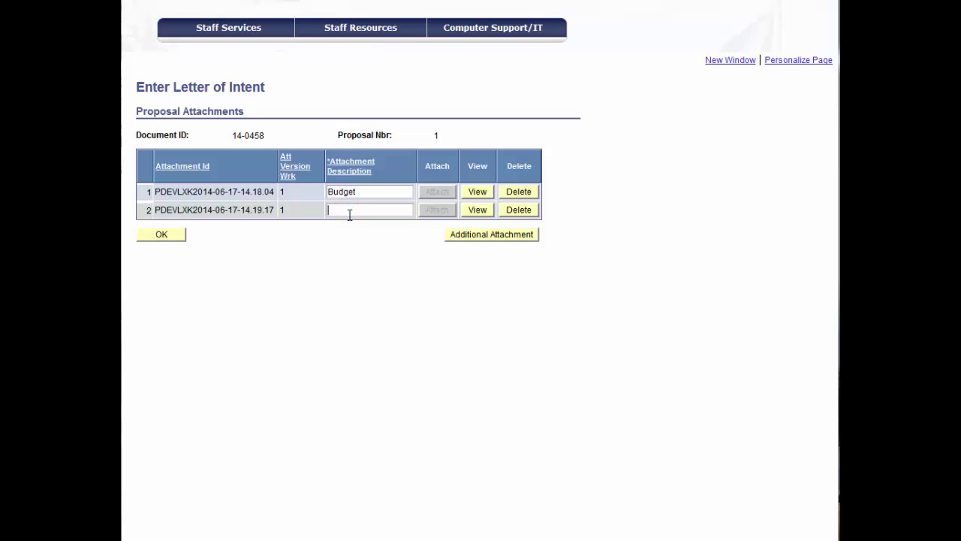
pyautogui.write('Budget Justification')
pyautogui.click(152, 237)
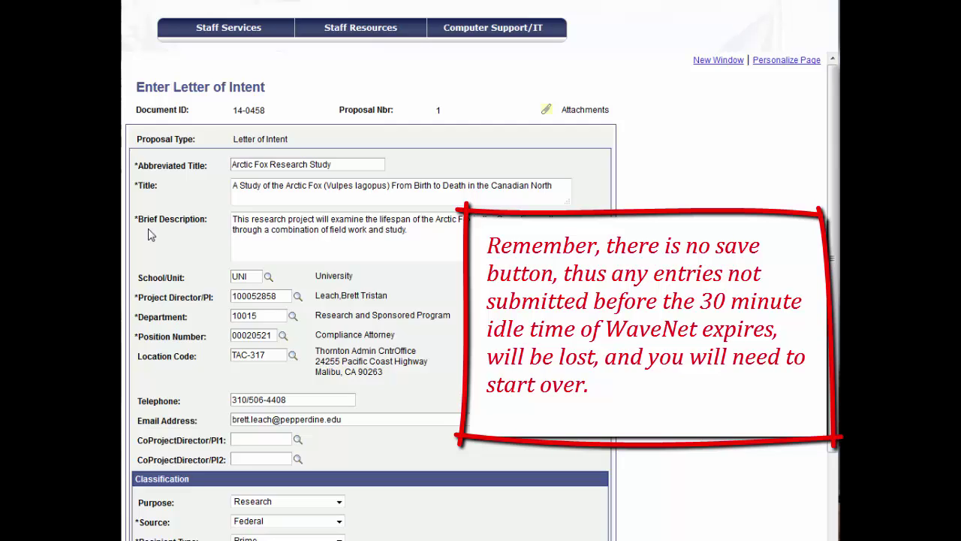
# - Submit the completed letter of intent with its attachments and acknowledge the submission confirmation
pyautogui.moveTo(833, 293); pyautogui.dragTo(834, 384)
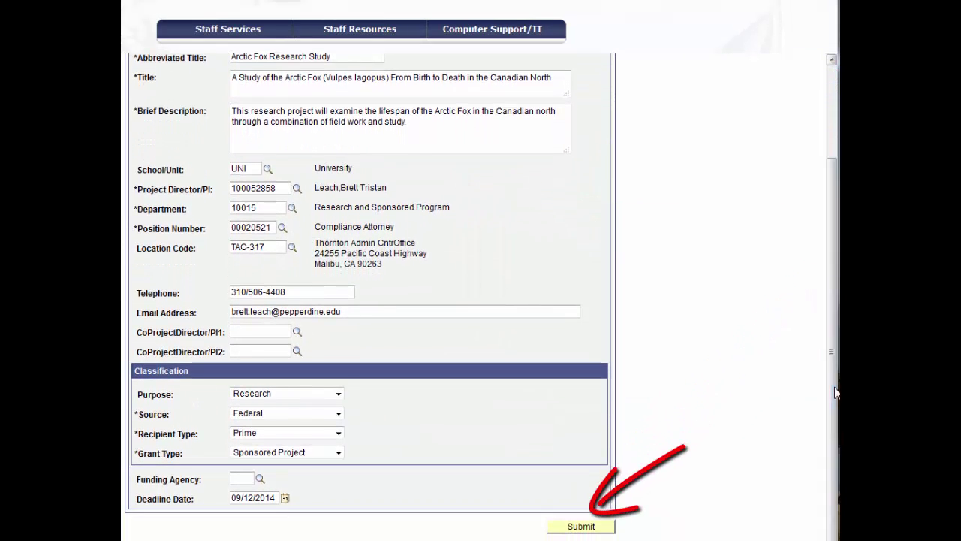
pyautogui.click(579, 526)
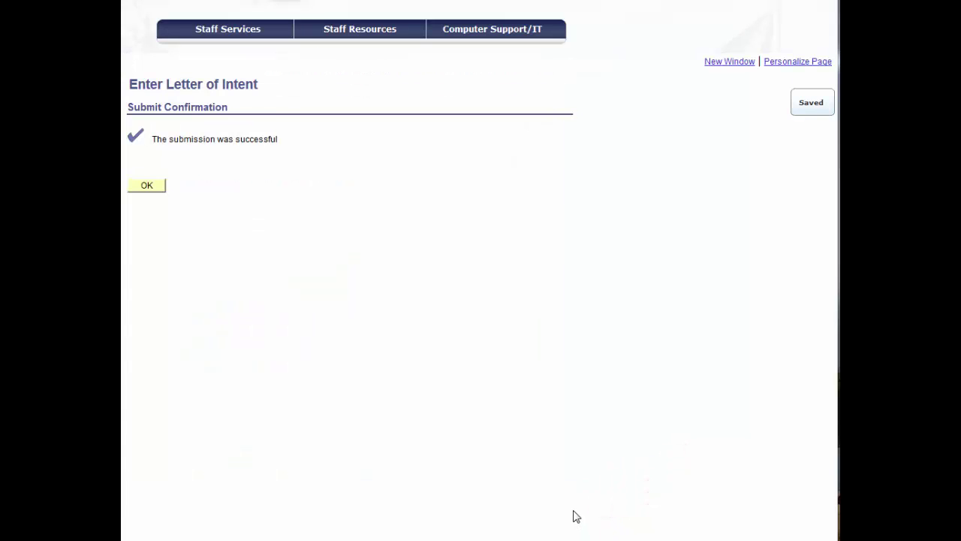
pyautogui.click(152, 190)
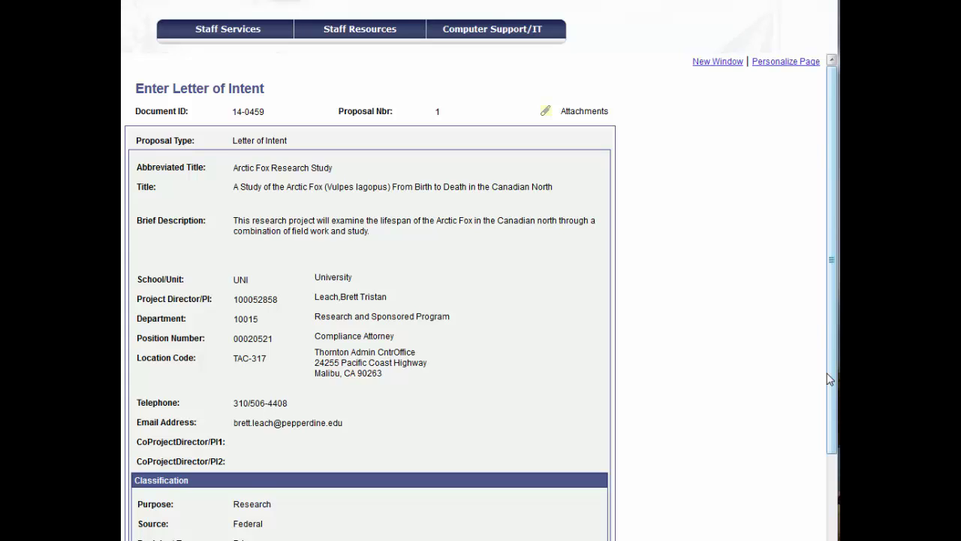
# - Log out of WaveNet from the submitted letter of intent
pyautogui.scroll(3, 465, 383)
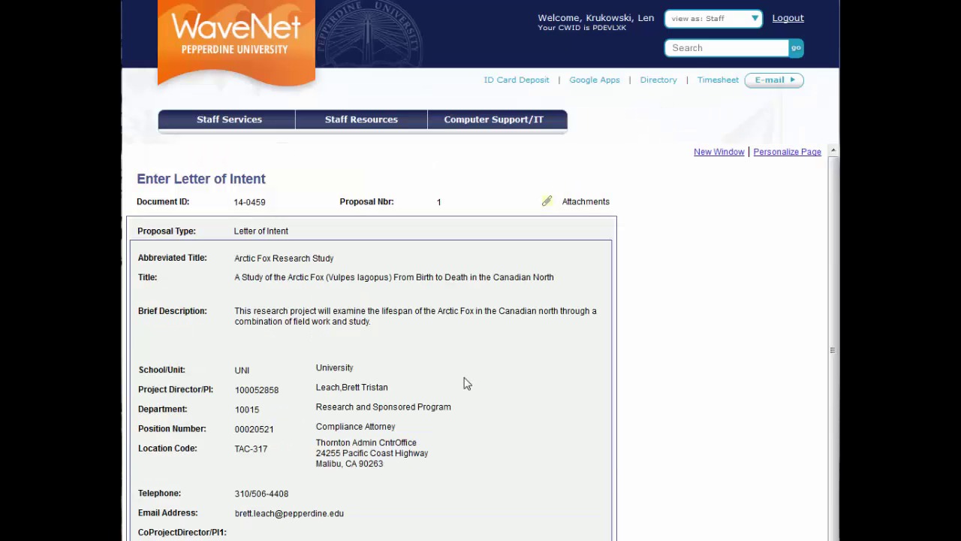
pyautogui.click(781, 21)
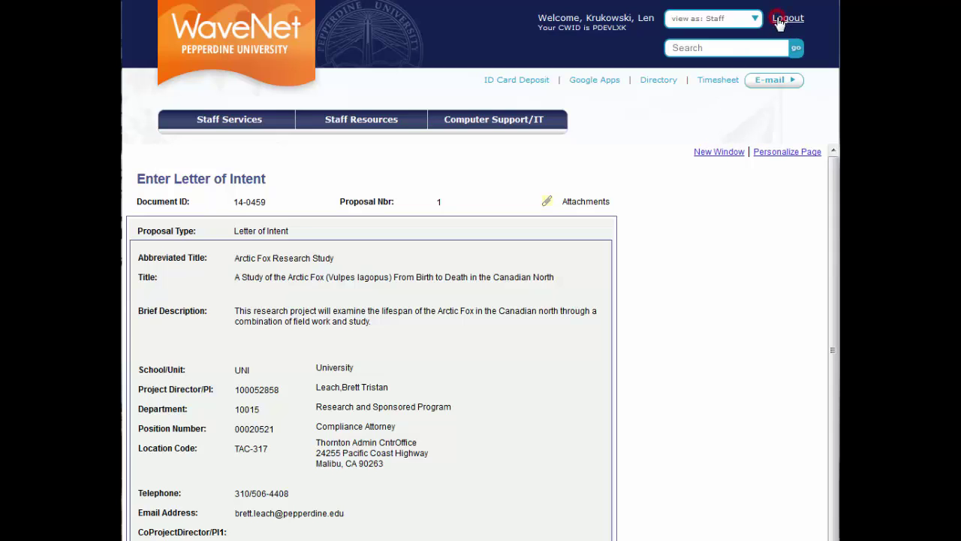